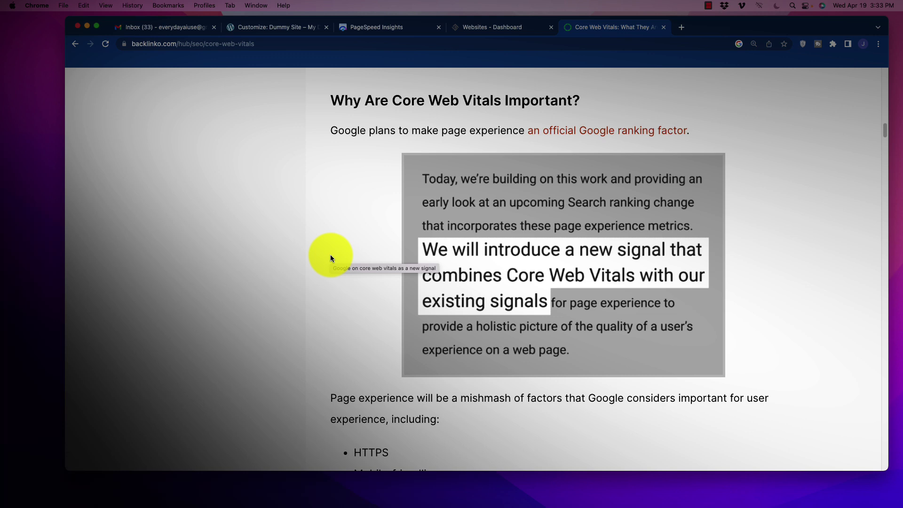
Scroll through the Backlinko article on why Core Web Vitals matter.
scroll(314, 253, down, 15)
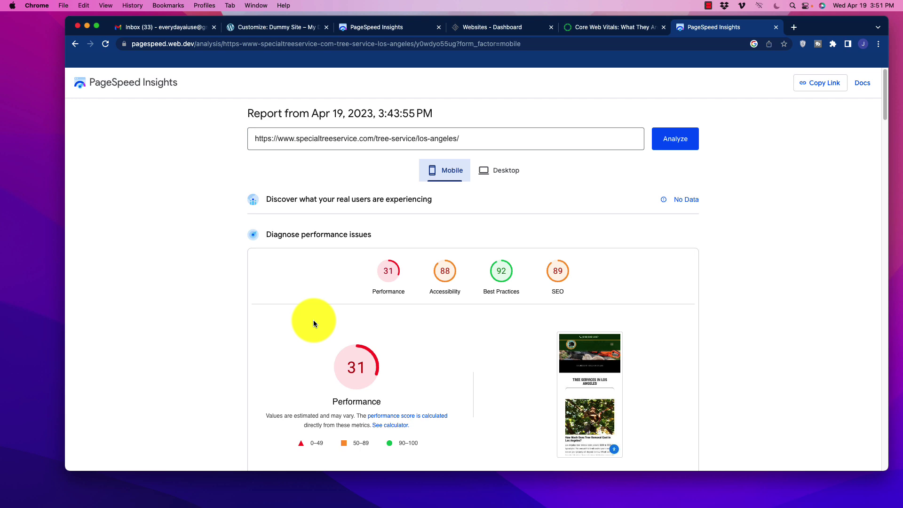
click(494, 176)
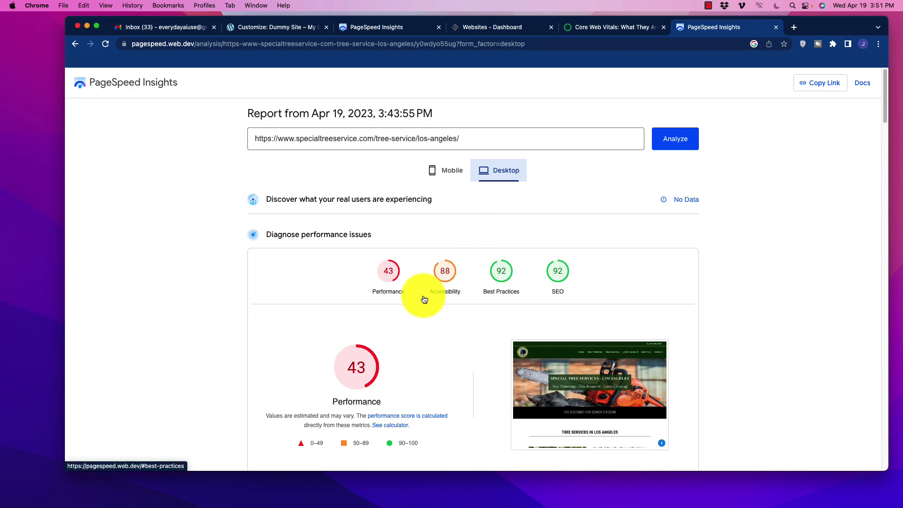
click(444, 173)
scroll(263, 284, down, 5)
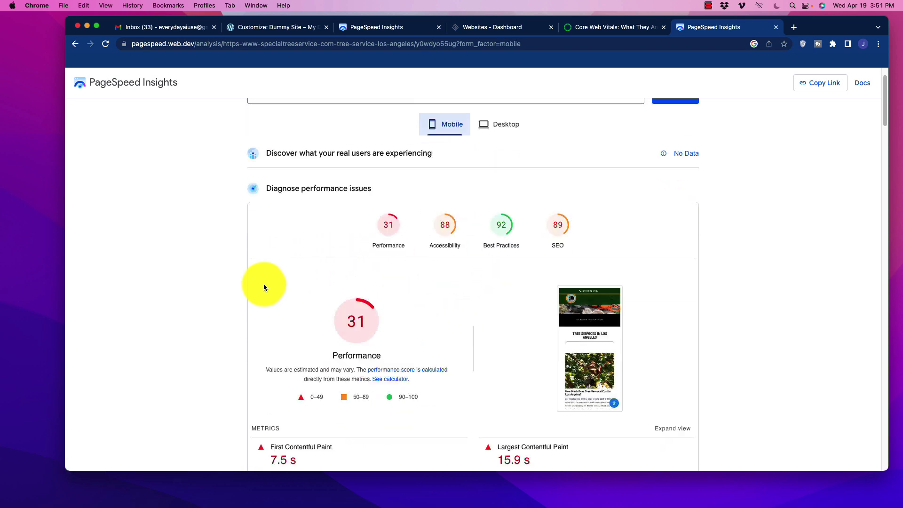
scroll(264, 286, down, 3)
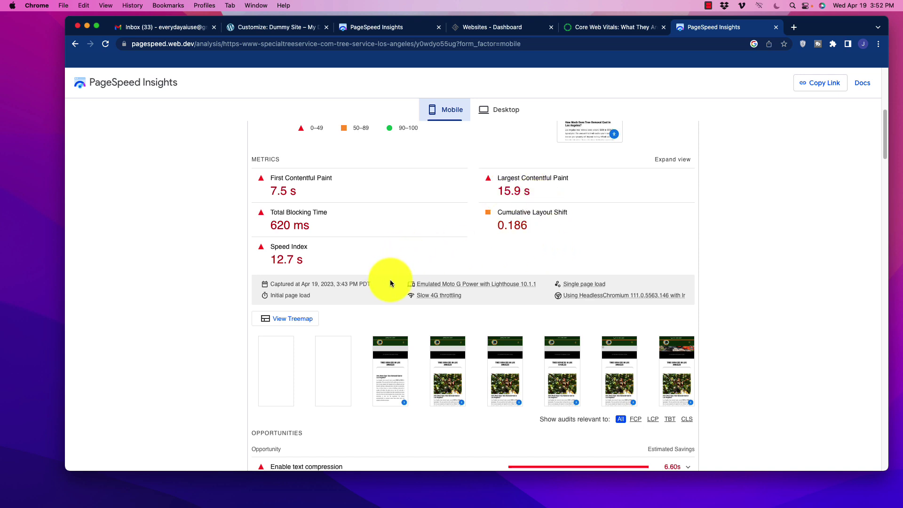
scroll(228, 243, down, 6)
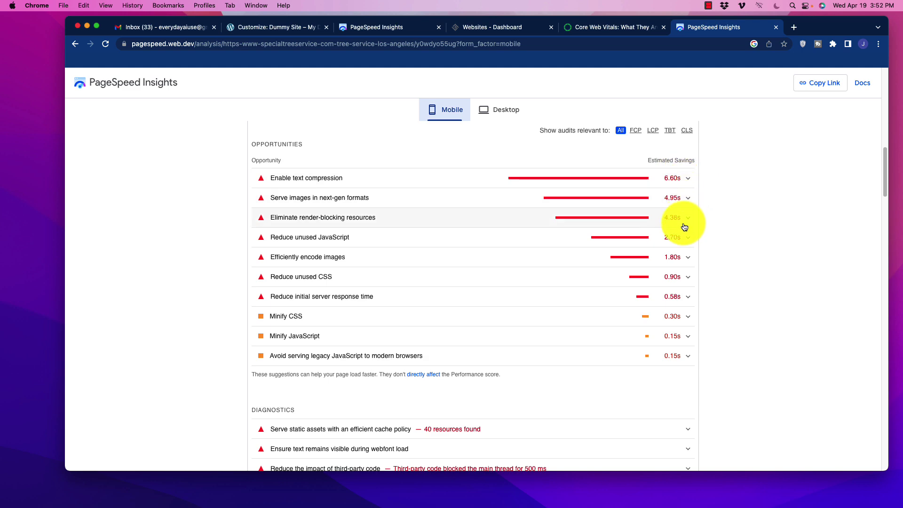
scroll(166, 305, down, 2)
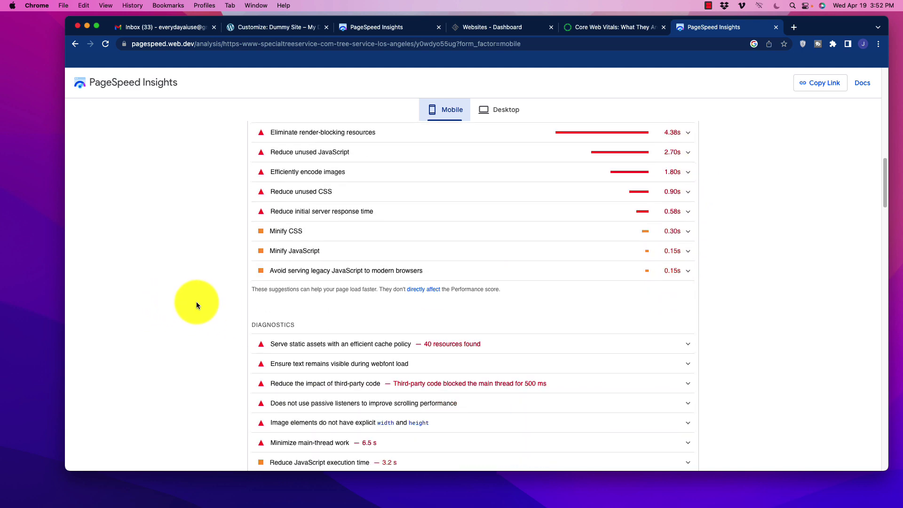
scroll(202, 296, up, 15)
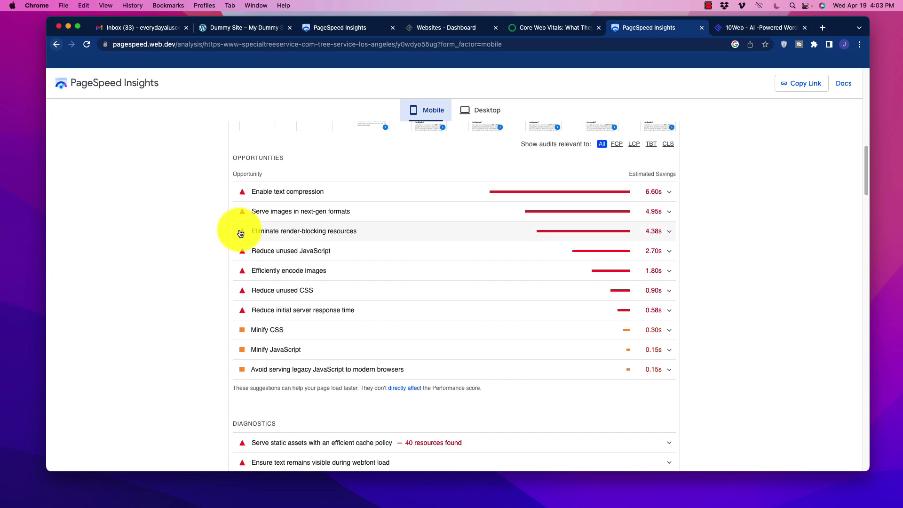
Review the Opportunities and Diagnostics suggestions, then switch to the 10Web homepage tab.
scroll(207, 198, up, 6)
scroll(202, 198, down, 7)
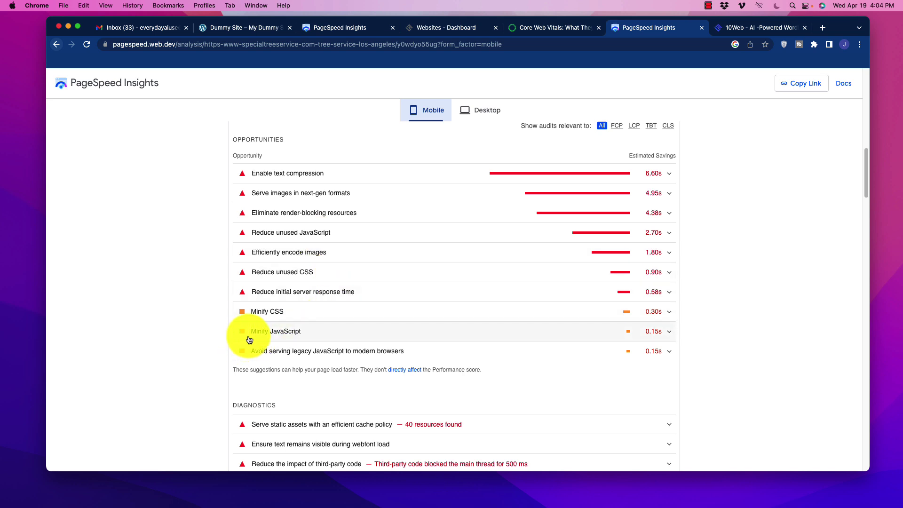
scroll(207, 332, down, 5)
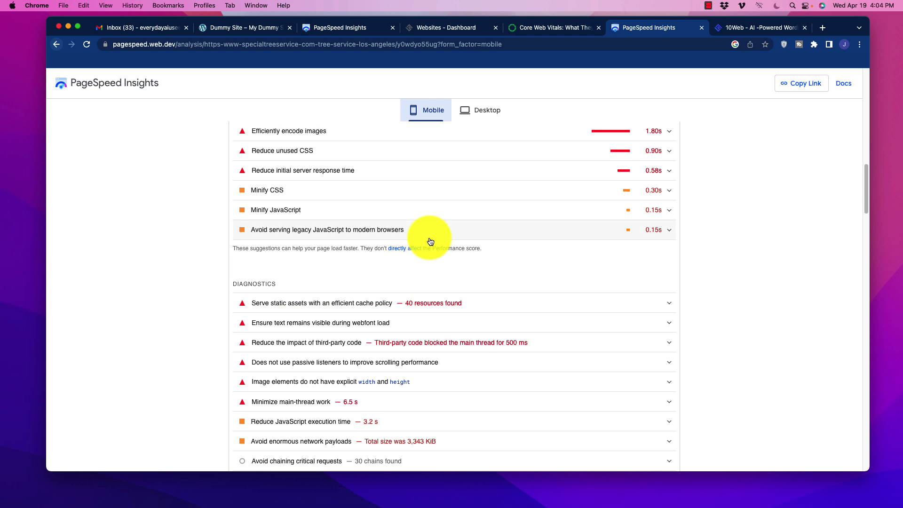
click(733, 26)
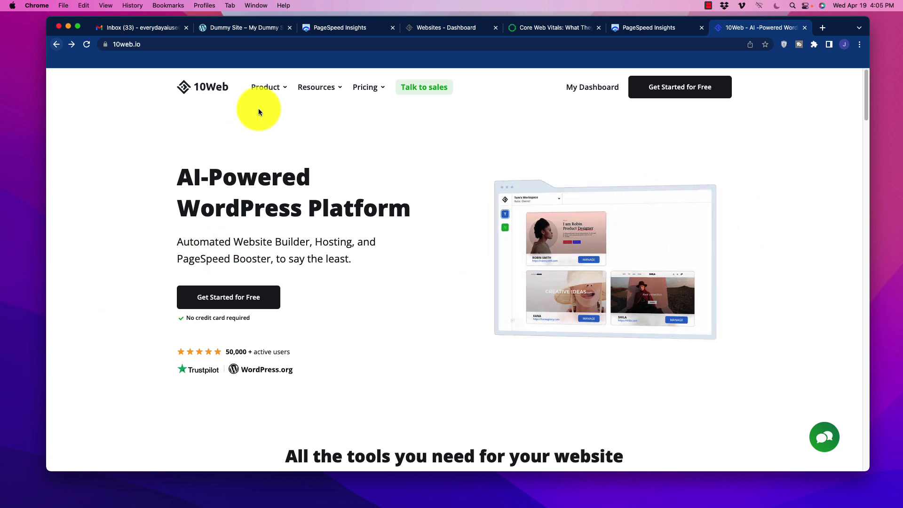
Go to 10Web's PageSpeed Booster page under Product and start getting the free Booster.
mouse_move(262, 86)
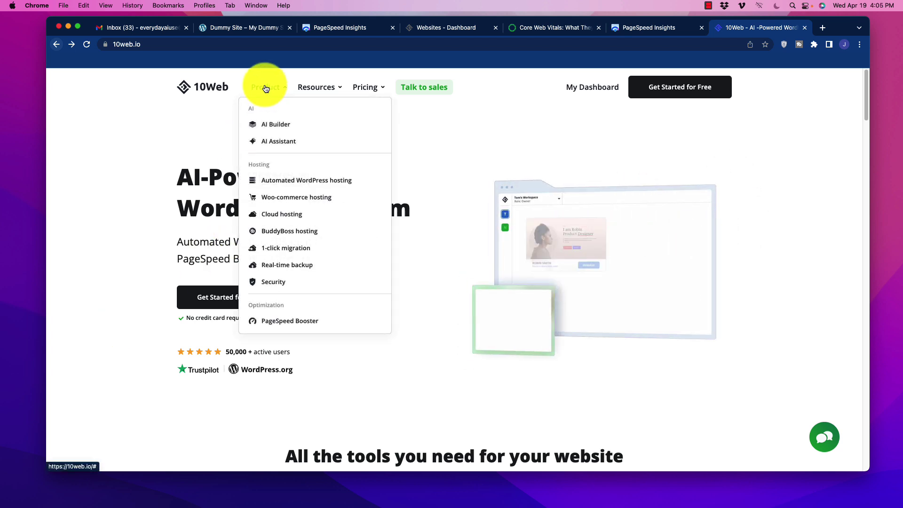
click(277, 324)
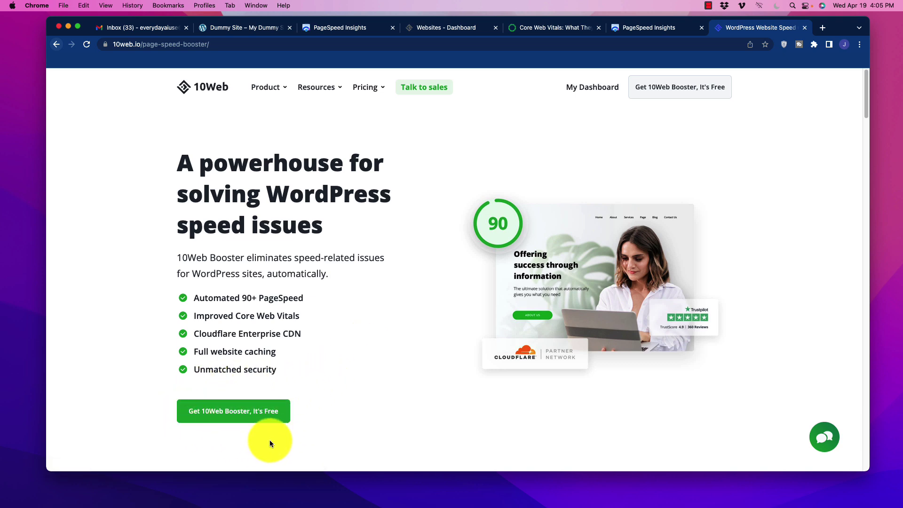
click(268, 413)
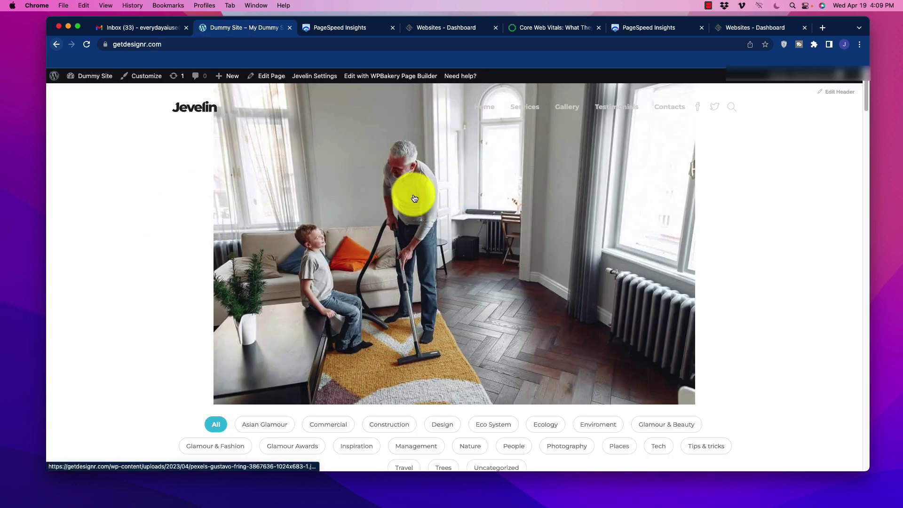
Browse the Dummy Site homepage to the footer and back, then switch to its PageSpeed report.
scroll(405, 203, down, 10)
scroll(369, 258, up, 10)
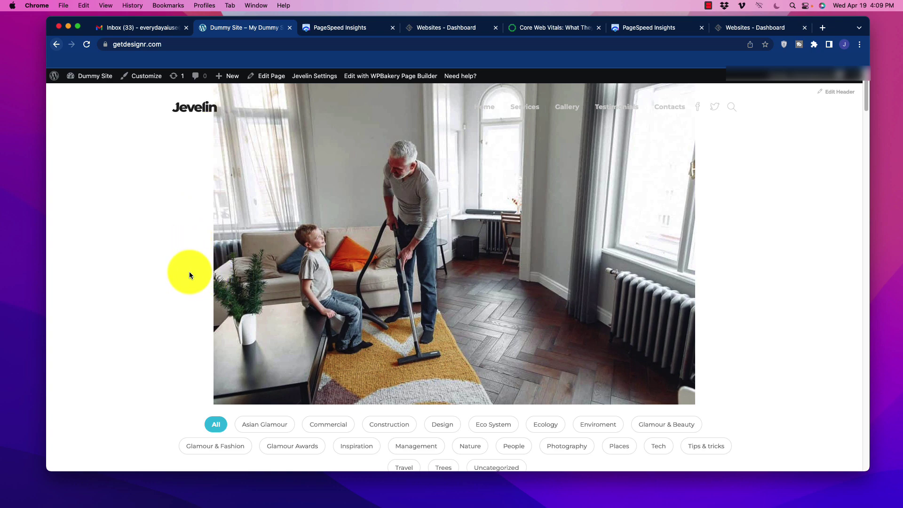
scroll(189, 273, down, 10)
scroll(226, 292, down, 3)
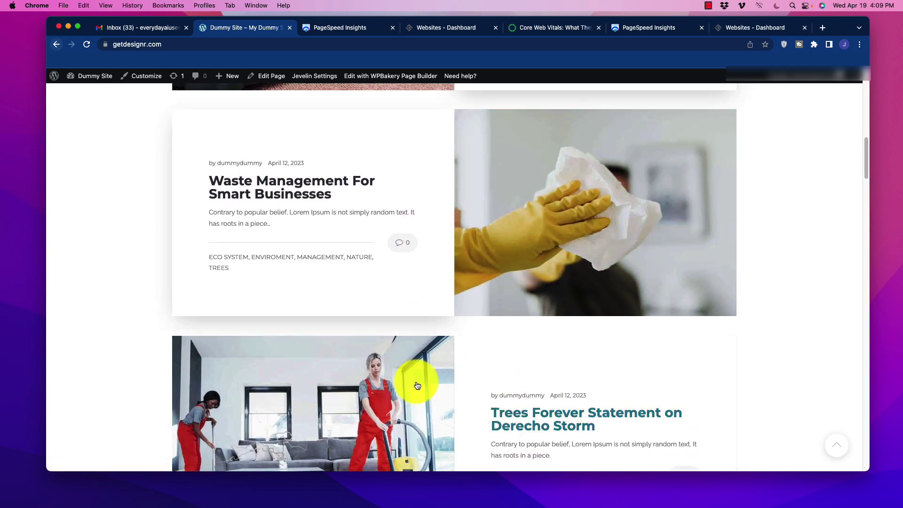
scroll(449, 269, down, 9)
scroll(445, 305, down, 20)
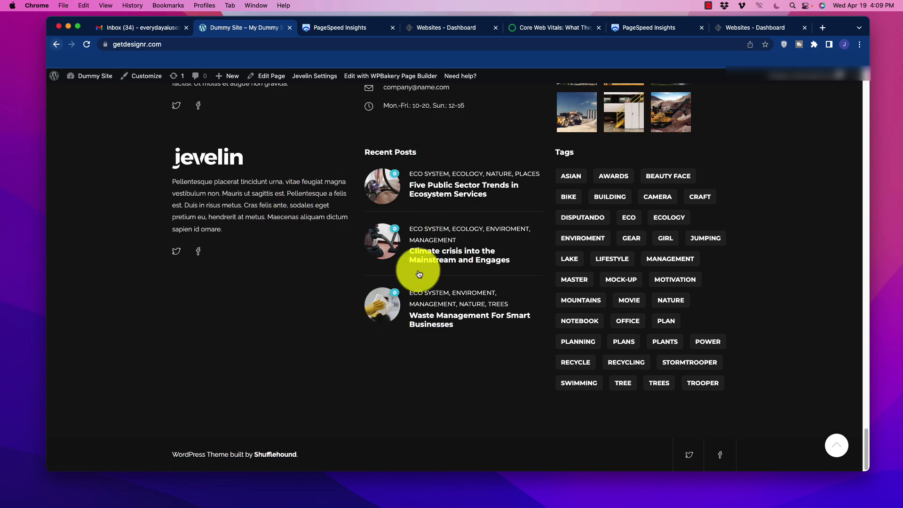
scroll(374, 323, up, 20)
scroll(375, 327, up, 20)
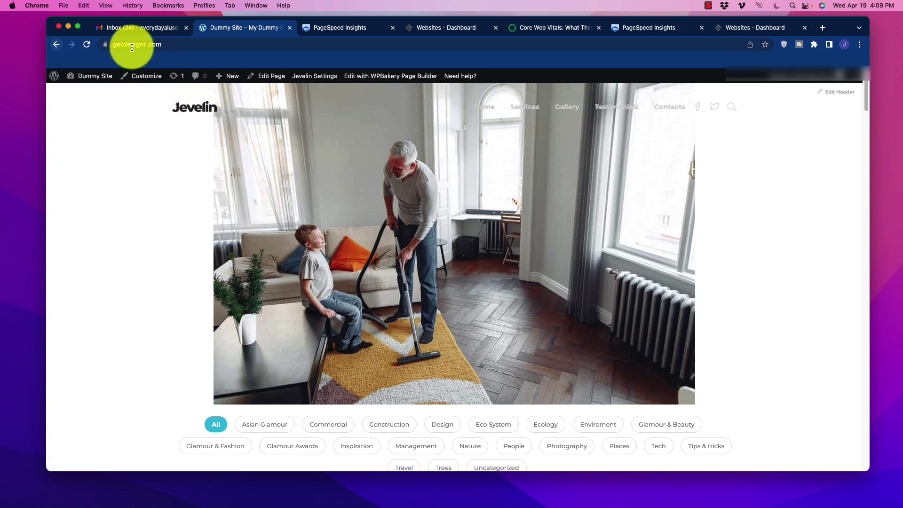
click(331, 30)
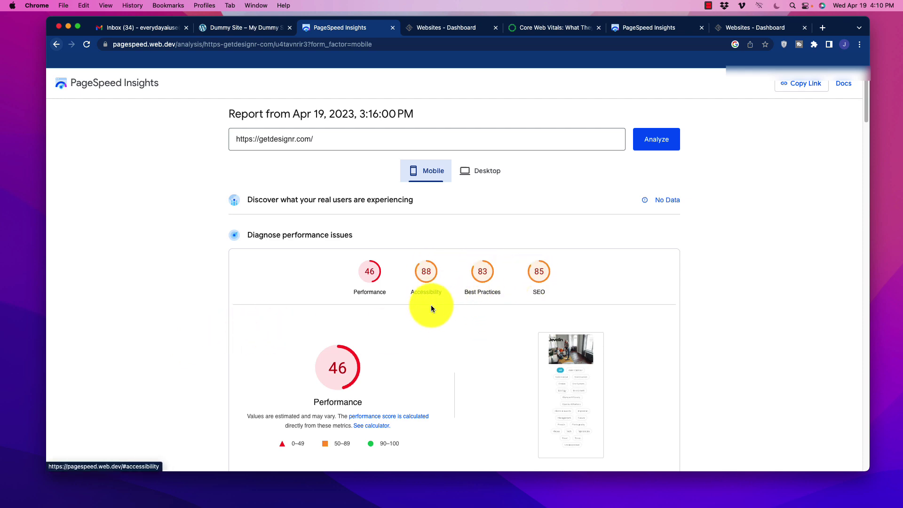
scroll(198, 282, down, 7)
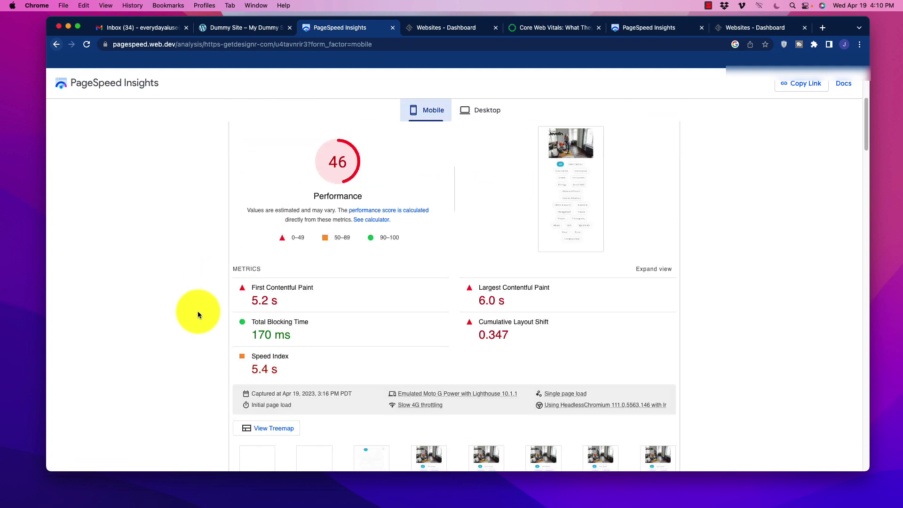
scroll(193, 309, up, 1)
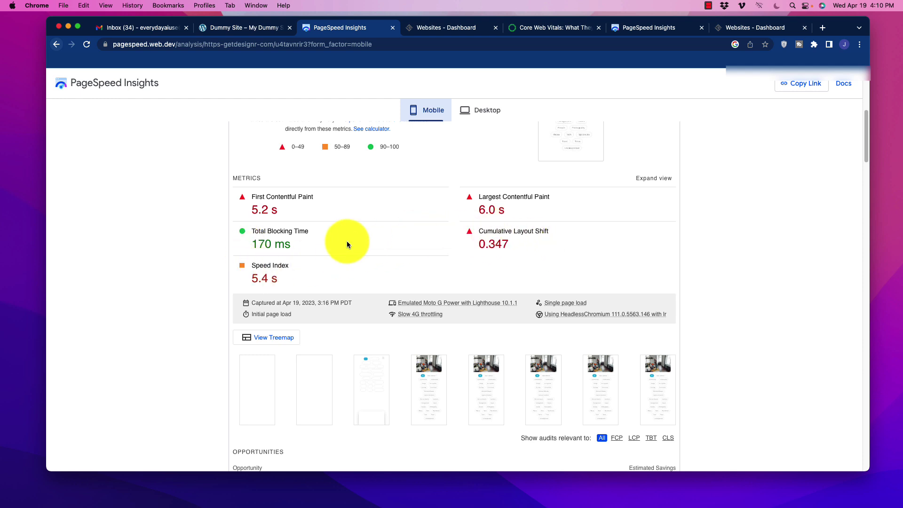
View the getdesignr.com desktop results (performance 69, CLS 0.707) and scroll back to the top.
scroll(203, 239, up, 6)
click(480, 173)
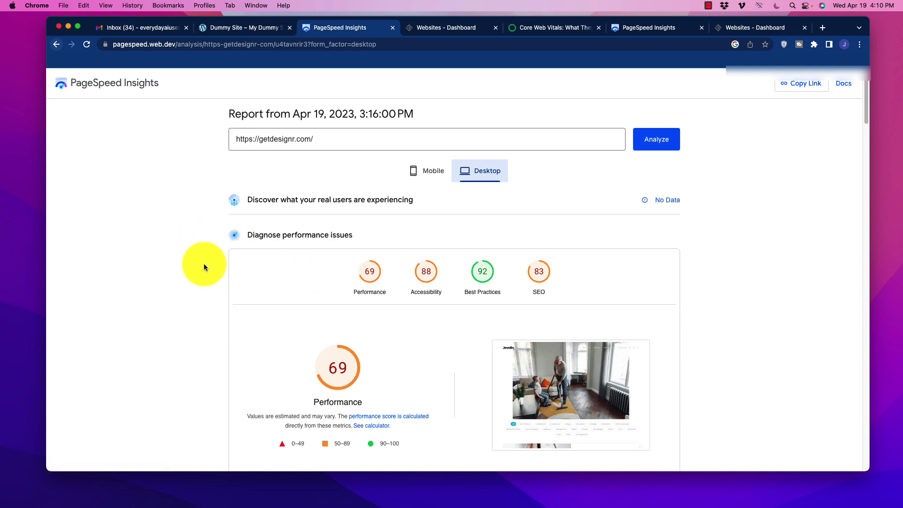
scroll(191, 269, down, 5)
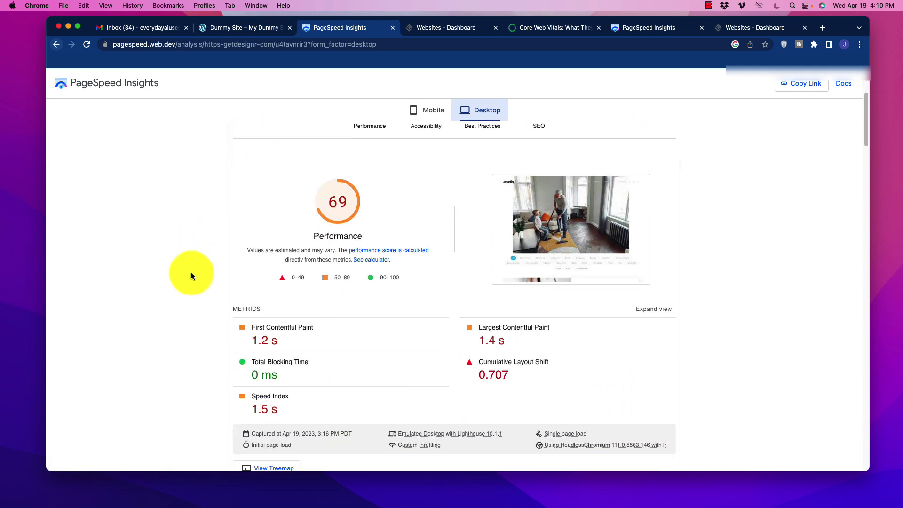
scroll(191, 282, down, 3)
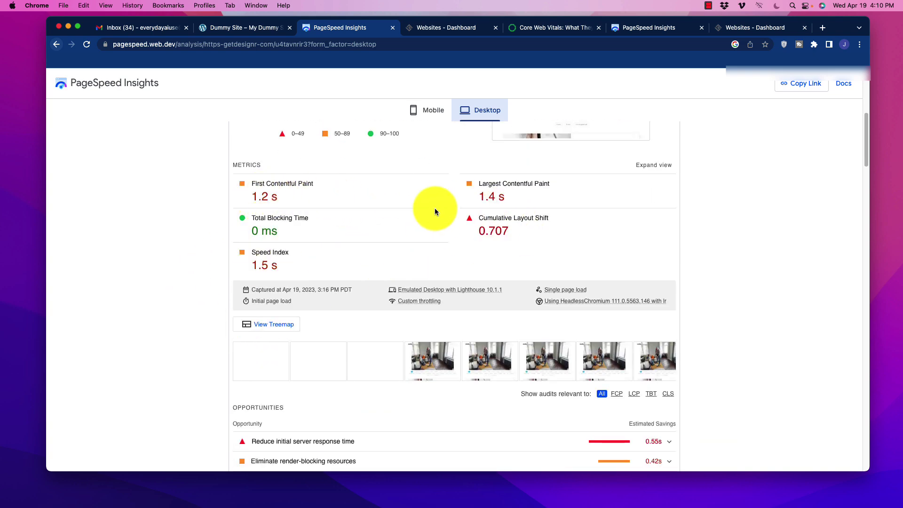
scroll(179, 291, down, 15)
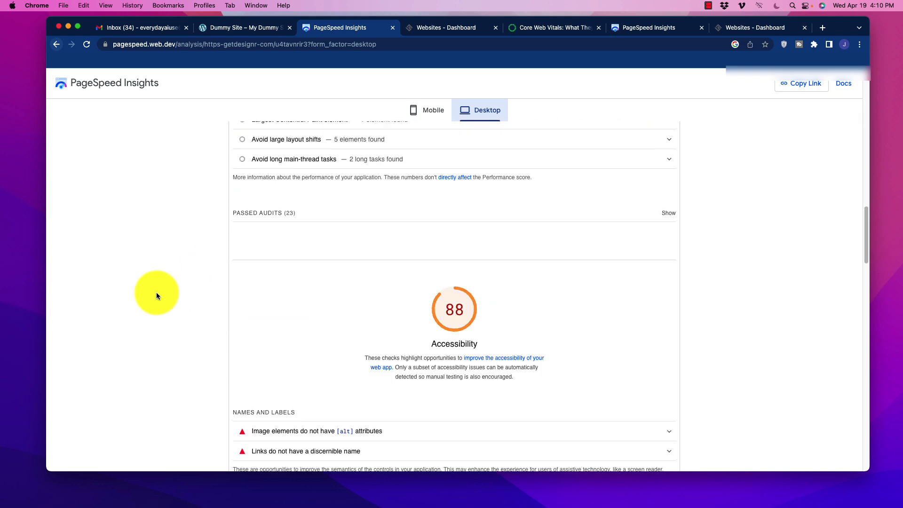
scroll(160, 296, up, 20)
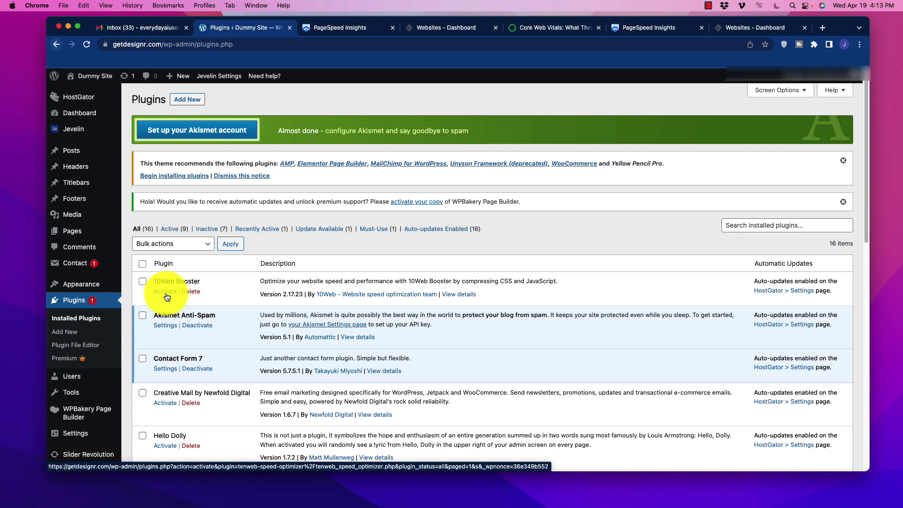
Activate the 10Web Booster 2.17.23 plugin from the WordPress Plugins page.
click(166, 293)
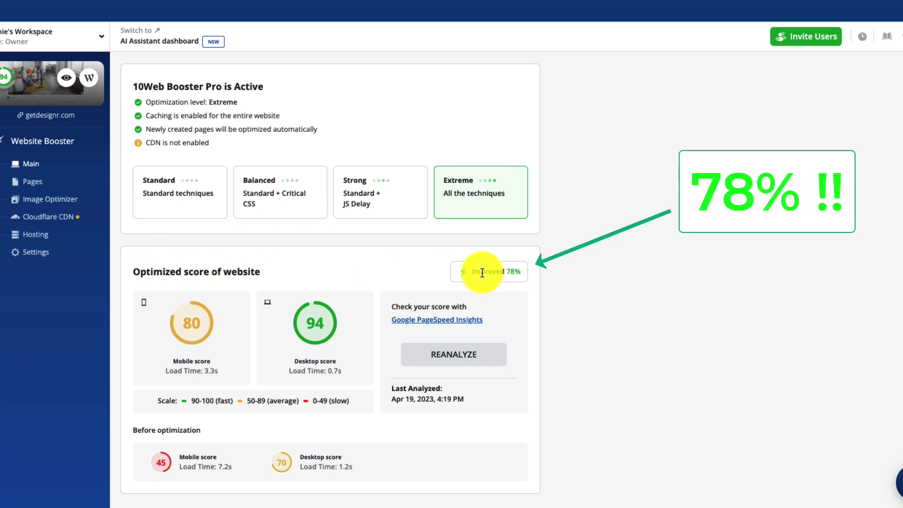
Highlight the 'Improved 78%' figure on the Website Booster dashboard, then deselect it.
drag(481, 271, 517, 270)
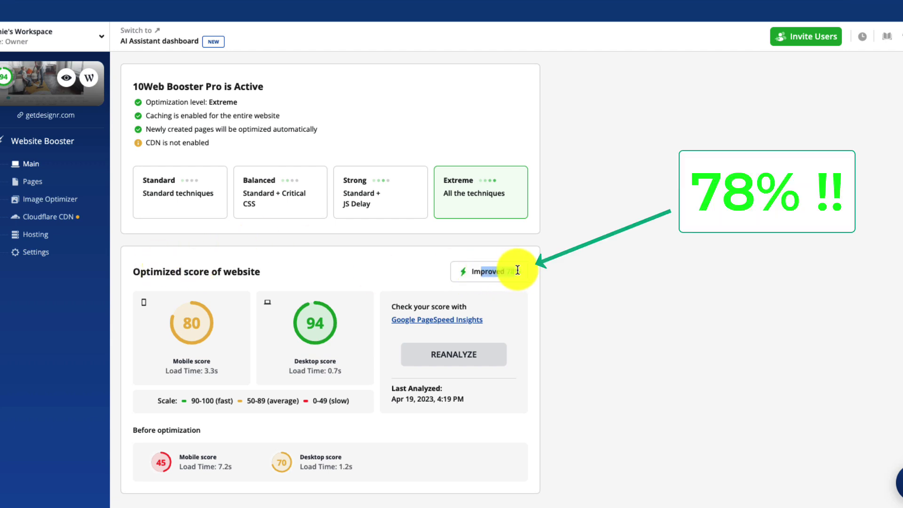
click(598, 280)
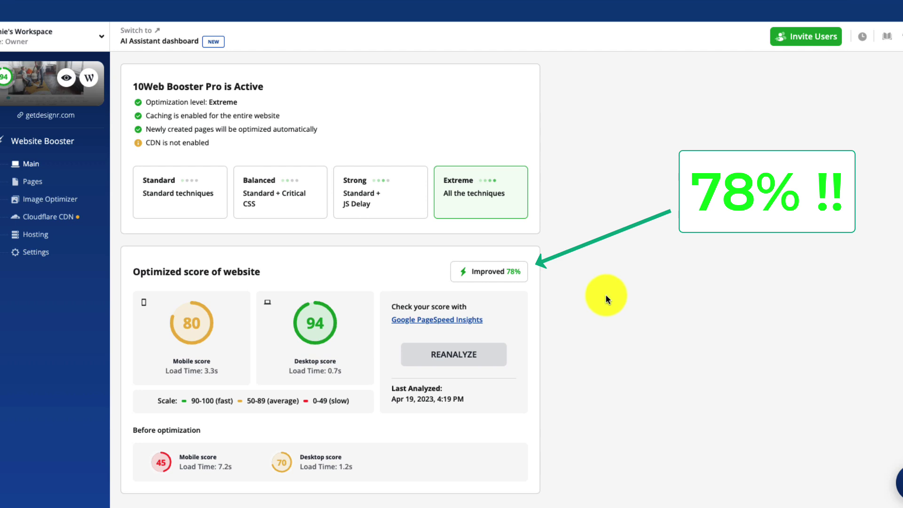